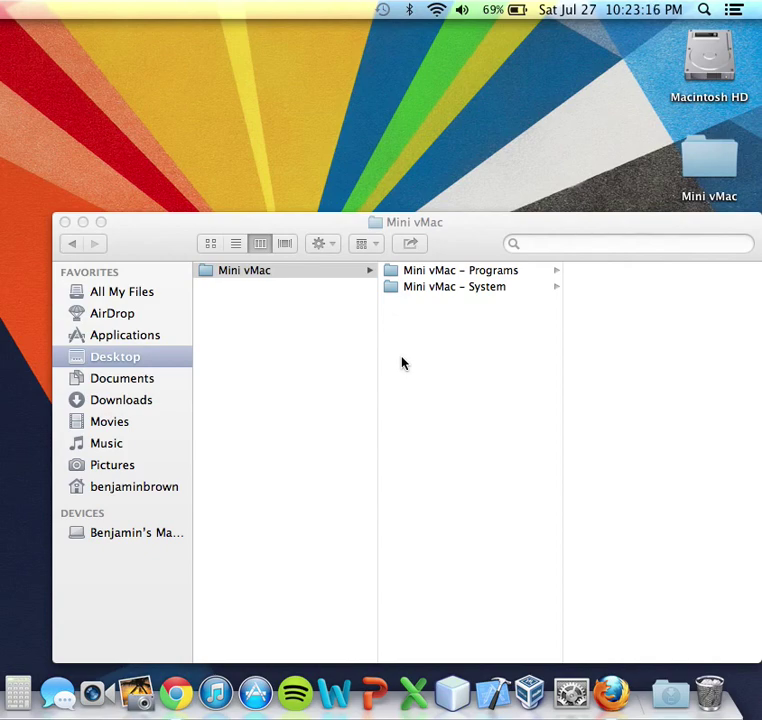
Step: Restore Firefox and scroll through the rolli.ch MacPlus download list
left_click(612, 693)
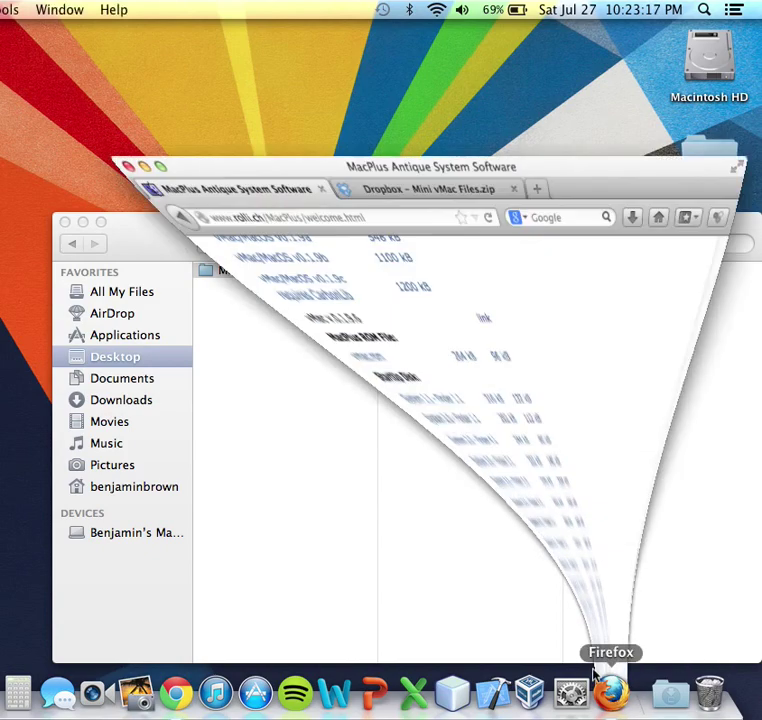
scroll(298, 213, "up", 20)
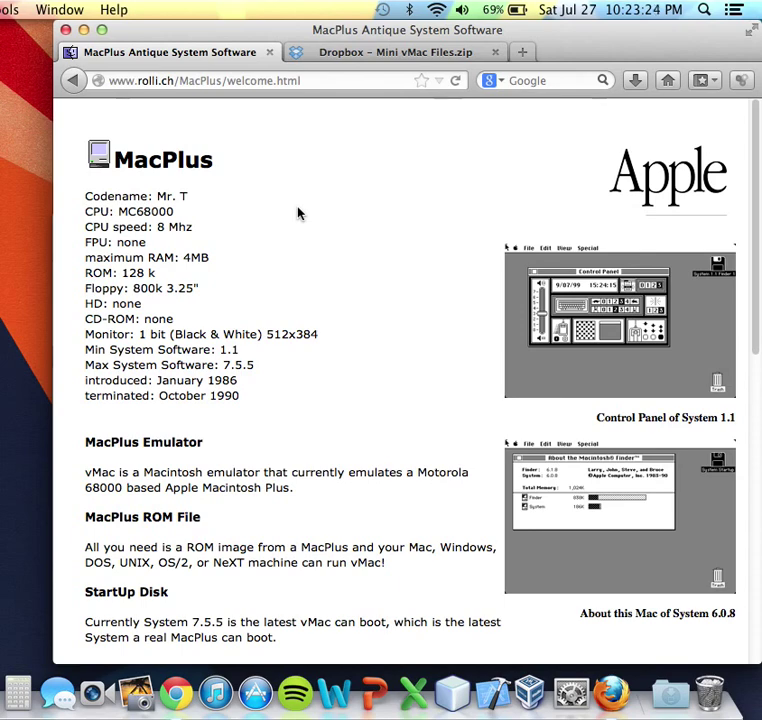
scroll(298, 213, "down", 20)
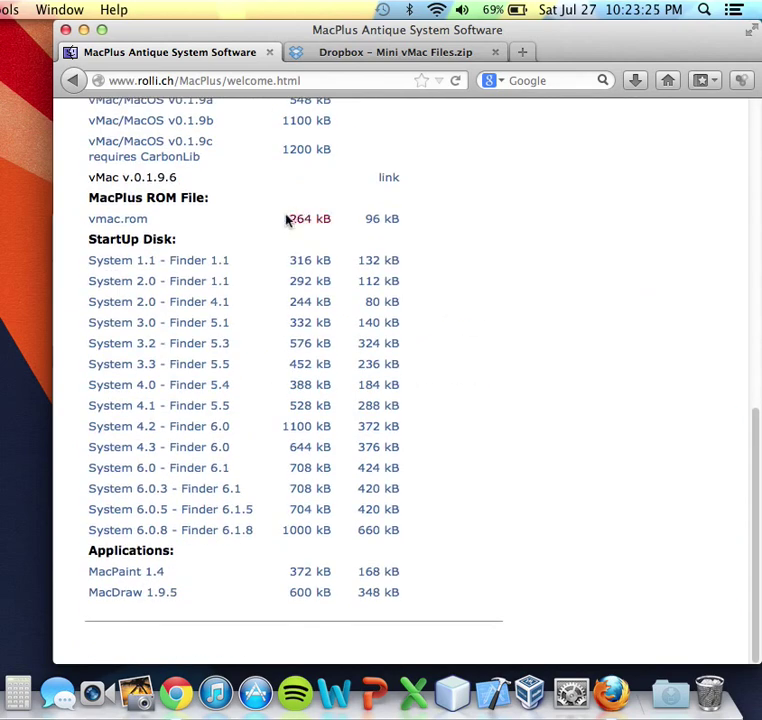
Step: Check the Dropbox Mini vMac Files.zip tab, return to the MacPlus tab, and minimize Firefox
left_click(330, 51)
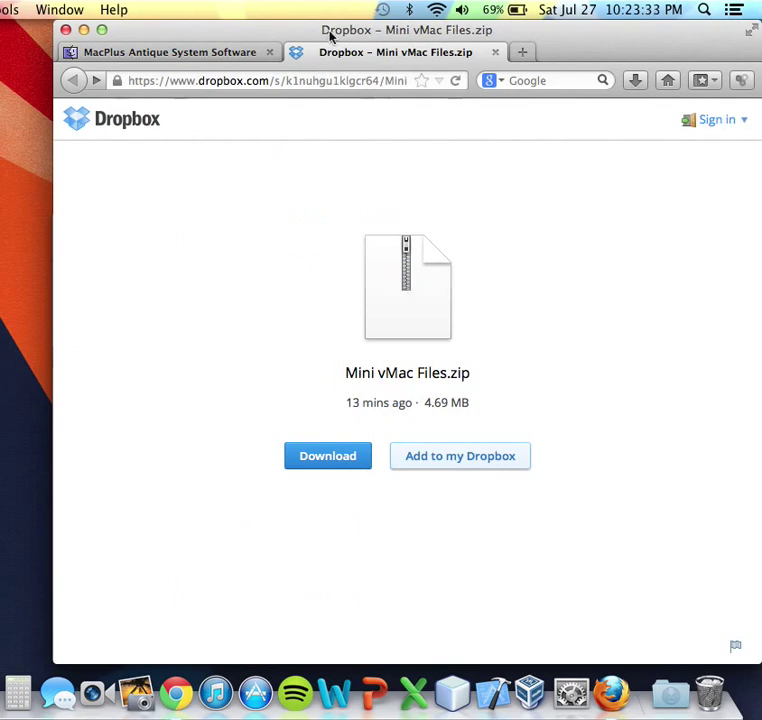
left_click(222, 53)
left_click(83, 30)
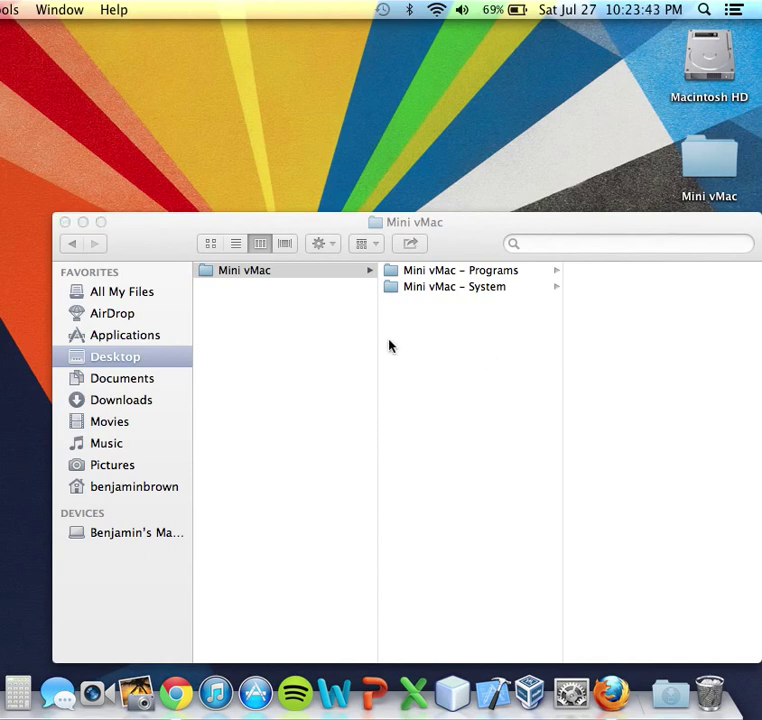
Step: Browse Mini vMac – Programs and Mini vMac – System, then preview the Mini vMac app's info
left_click(357, 345)
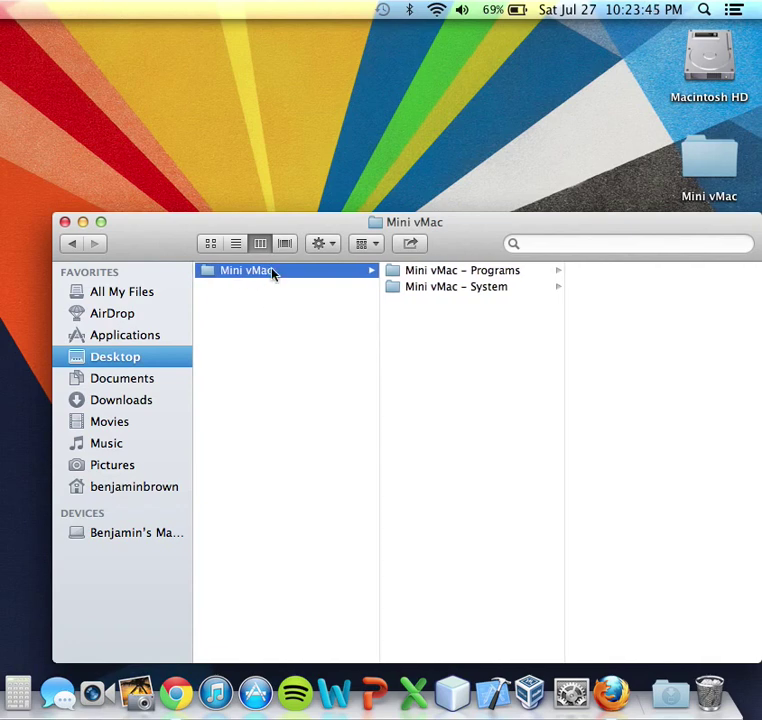
left_click(454, 278)
left_click(451, 287)
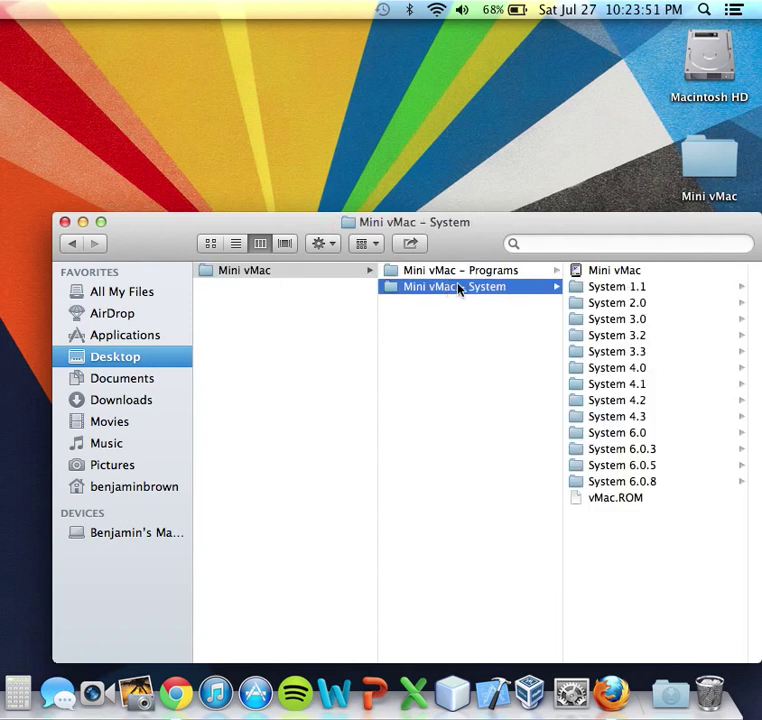
left_click(470, 274)
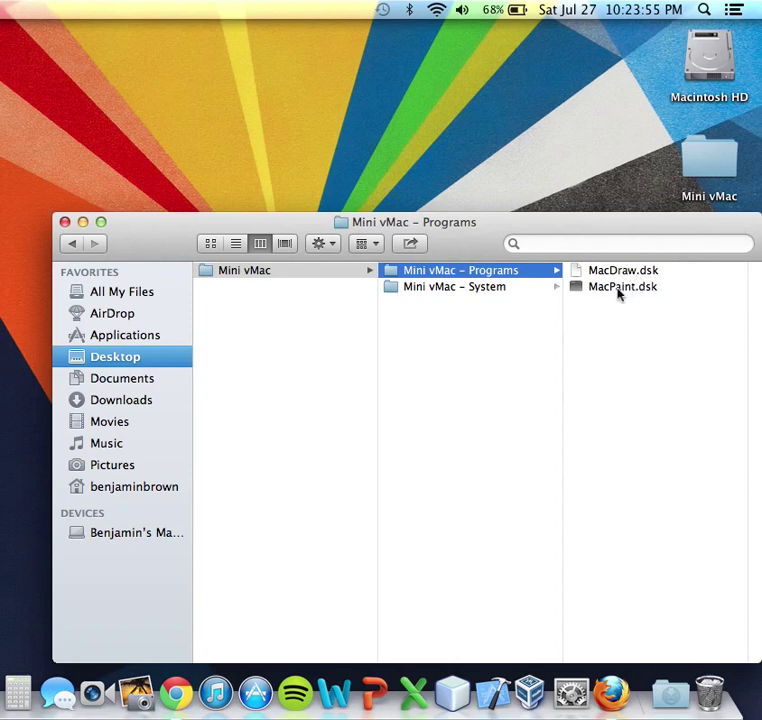
left_click(502, 289)
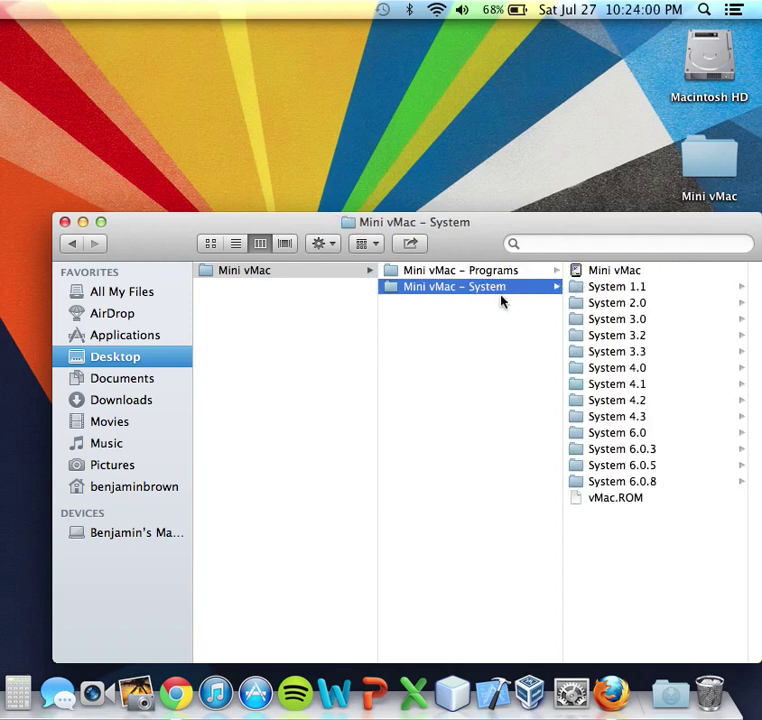
left_click(610, 272)
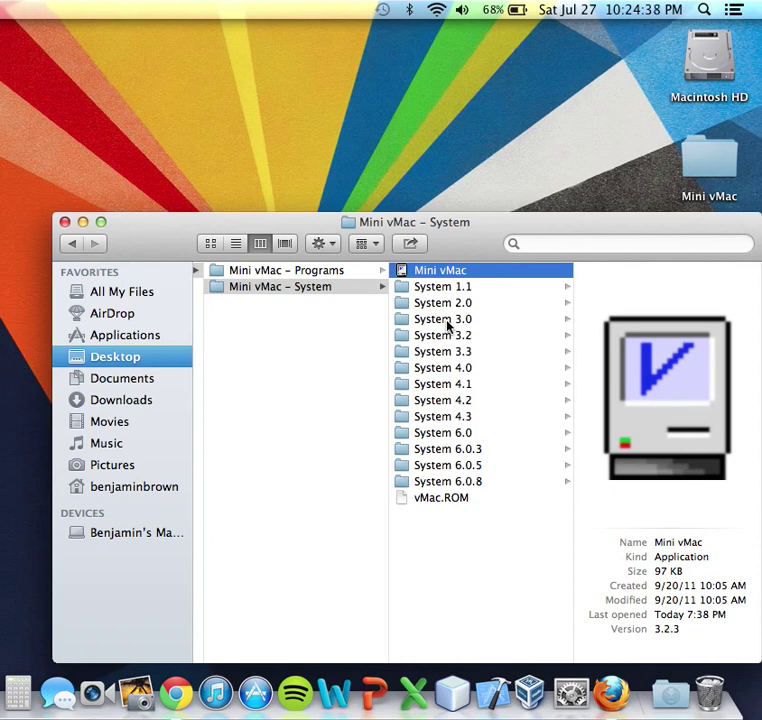
Step: Launch Mini vMac, move its window higher, and open the System 1.1 folder in Finder
left_click(431, 274)
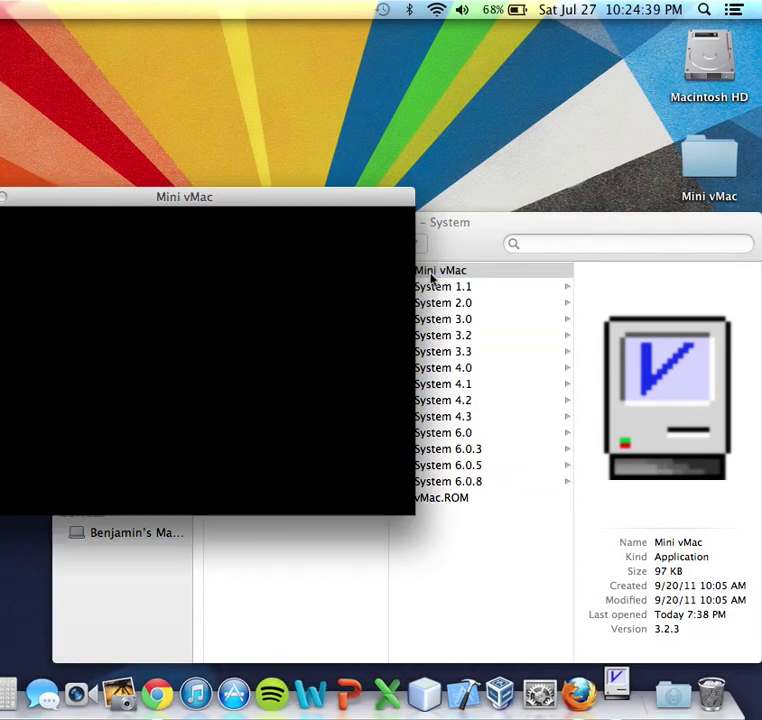
left_click_drag(238, 197, 294, 40)
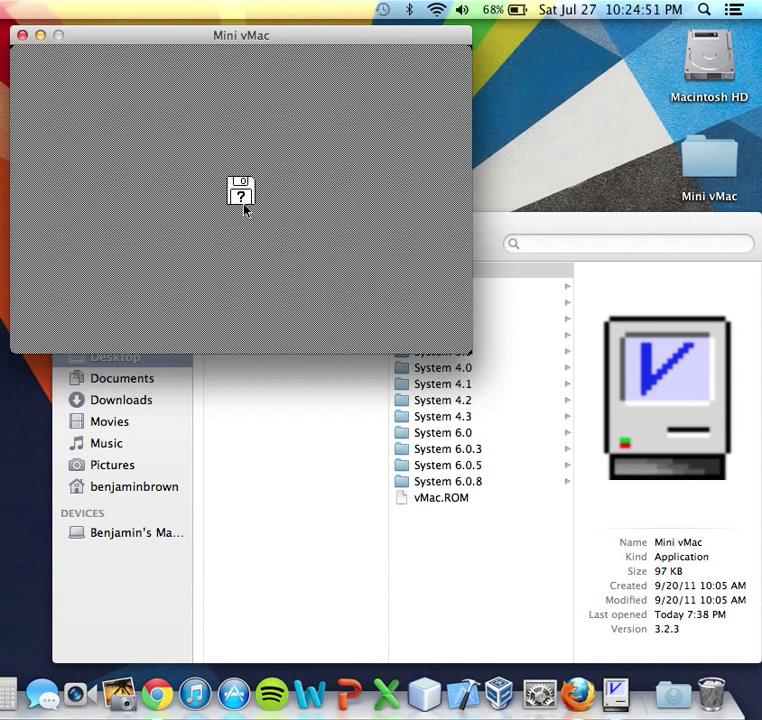
left_click(428, 596)
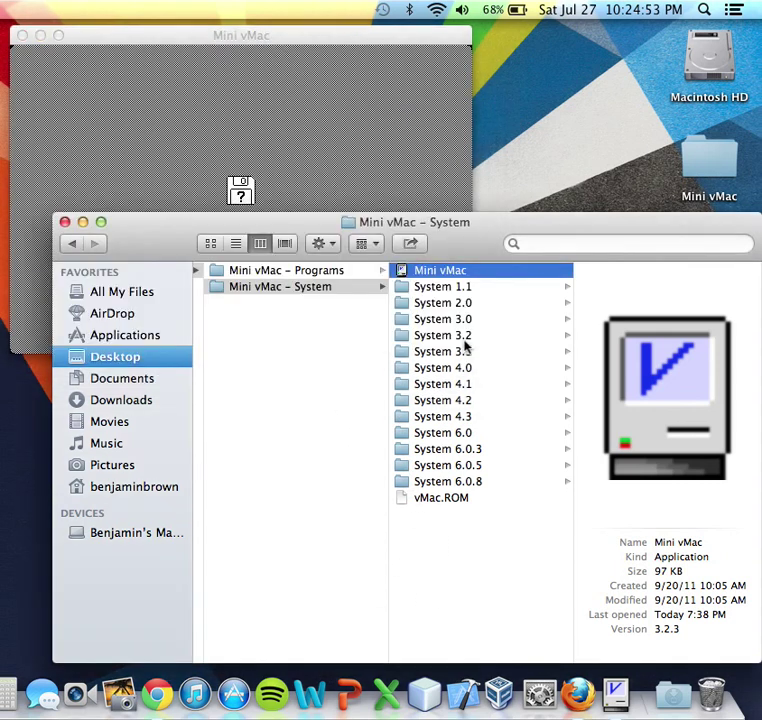
left_click(455, 287)
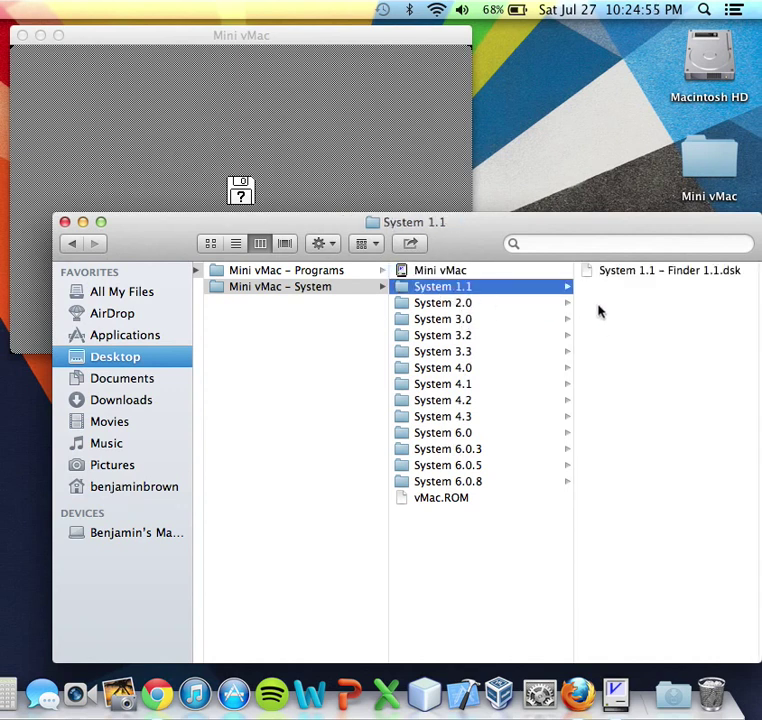
Step: Boot the emulator from the System 1.1 disk image, then browse Finder to the System 6.0.8 folder
left_click_drag(657, 276, 298, 157)
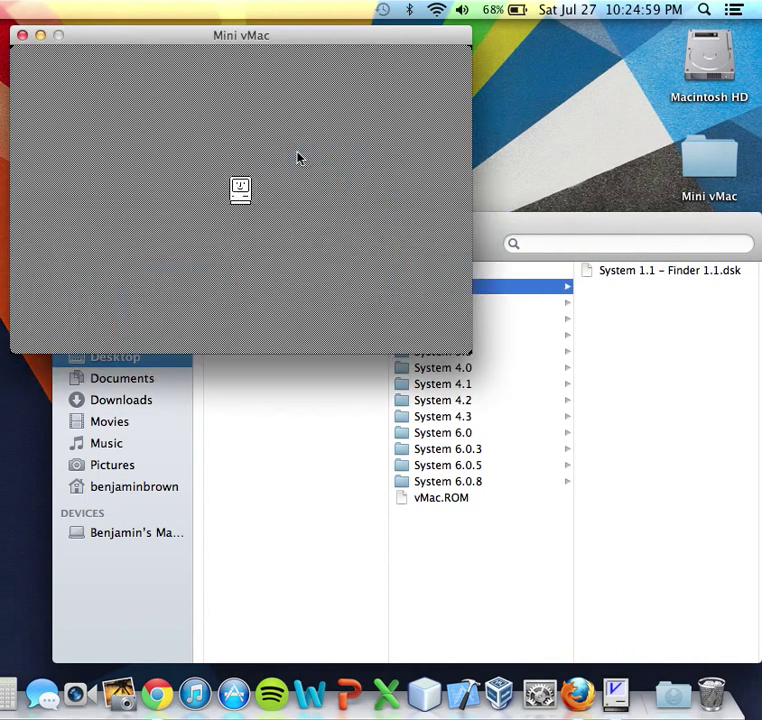
left_click(495, 556)
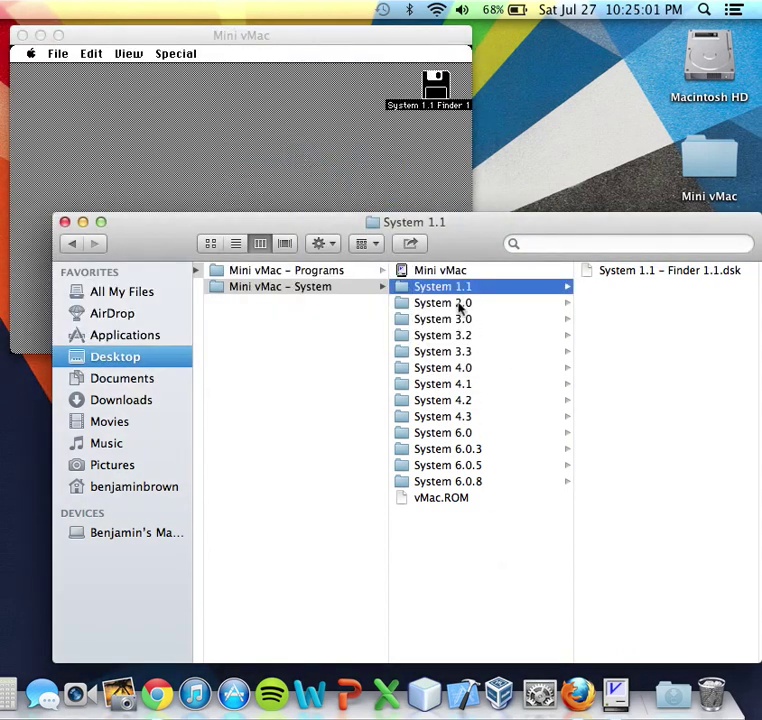
left_click(462, 305)
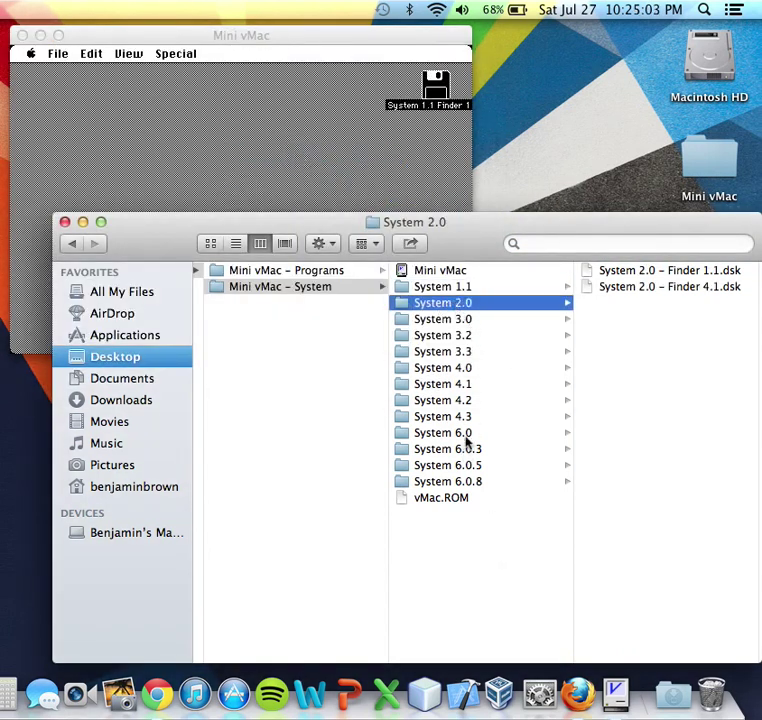
key("Down")
key("Down")
key("Down")
key("Down")
key("Down")
key("Down")
key("Down")
key("Down")
key("Down")
key("Down")
key("Down")
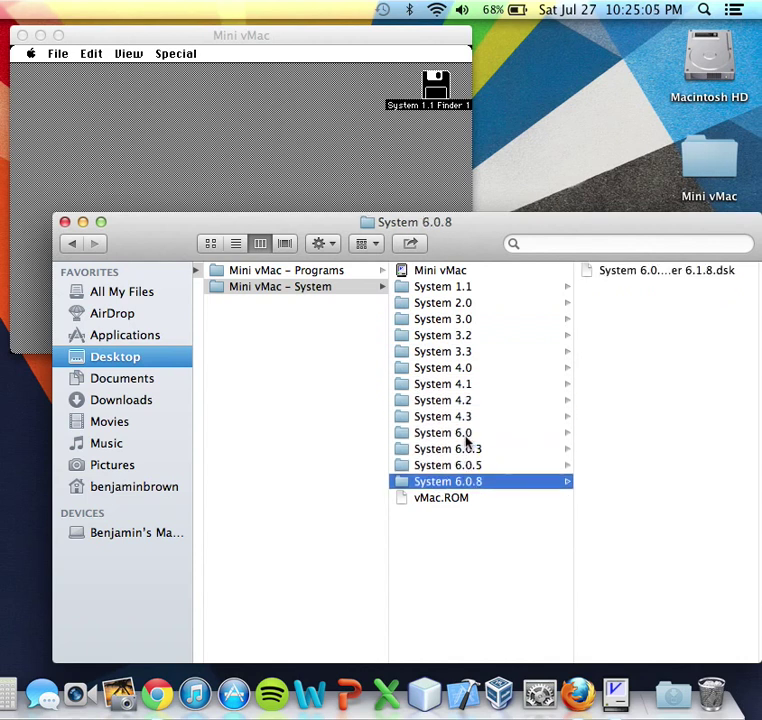
left_click(471, 287)
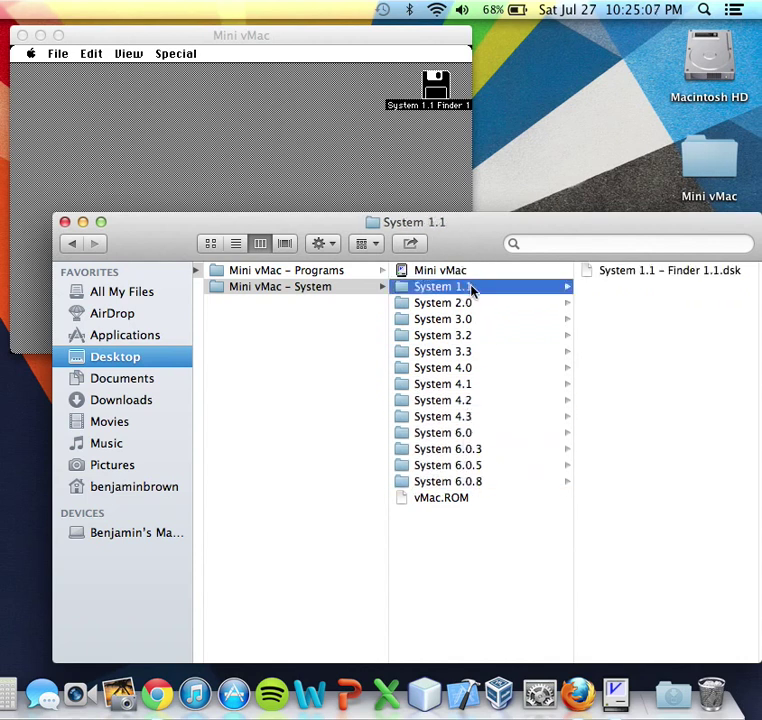
left_click(477, 484)
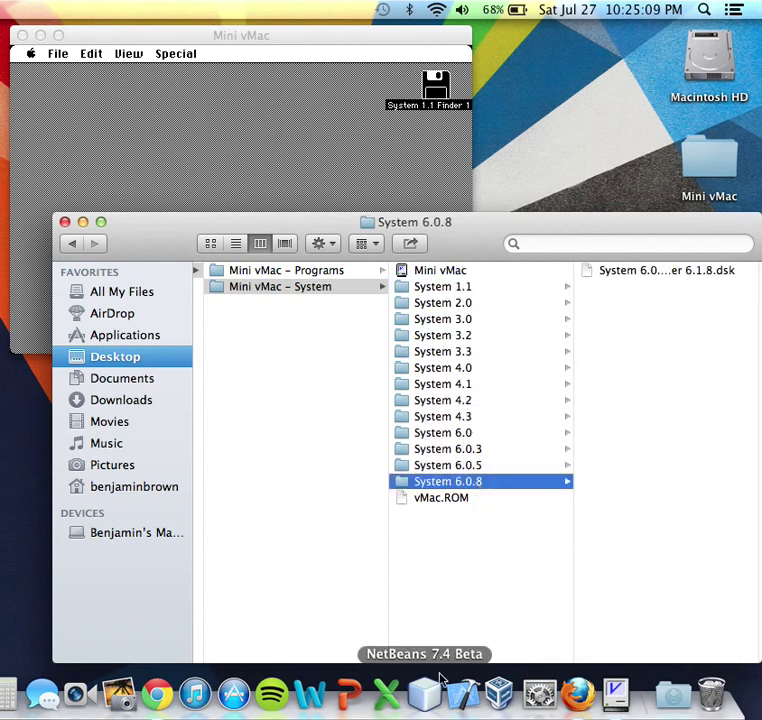
Step: Restore and re-minimize Firefox, then bring Mini vMac forward with the disk icon deselected
left_click(577, 690)
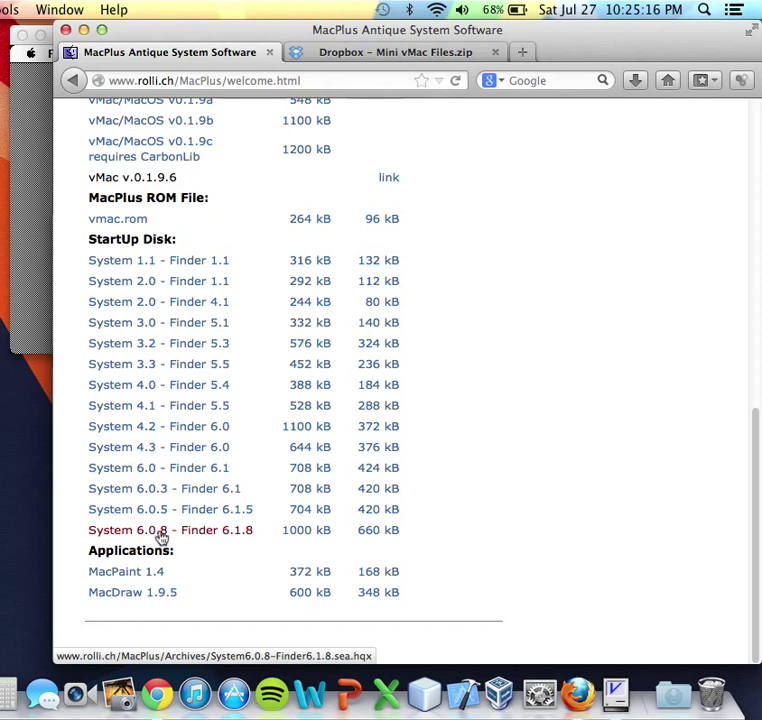
left_click(83, 29)
left_click(237, 163)
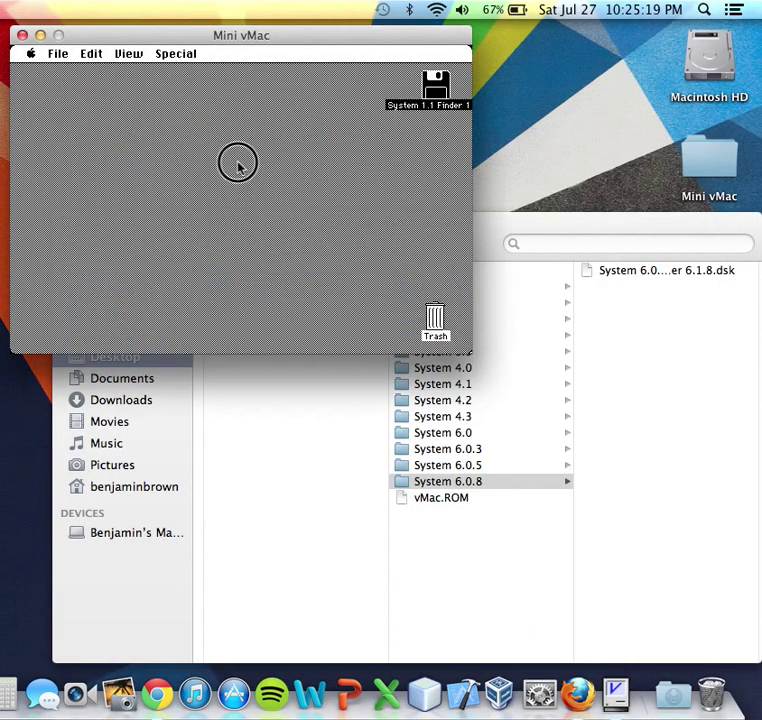
left_click(237, 167)
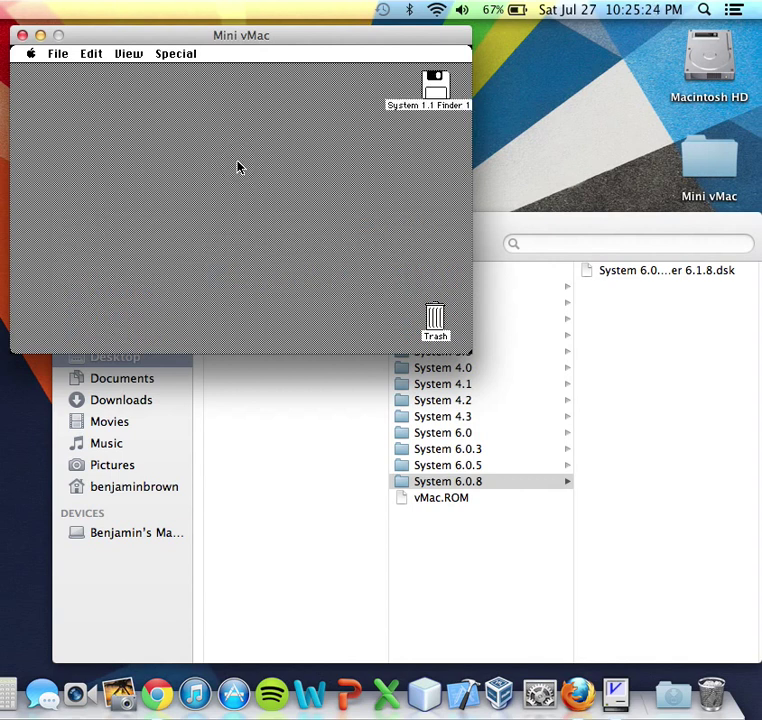
Step: Move the disk icon left, view About the Finder, then open the Alarm Clock showing 10:26:09 PM
left_click_drag(435, 85, 398, 88)
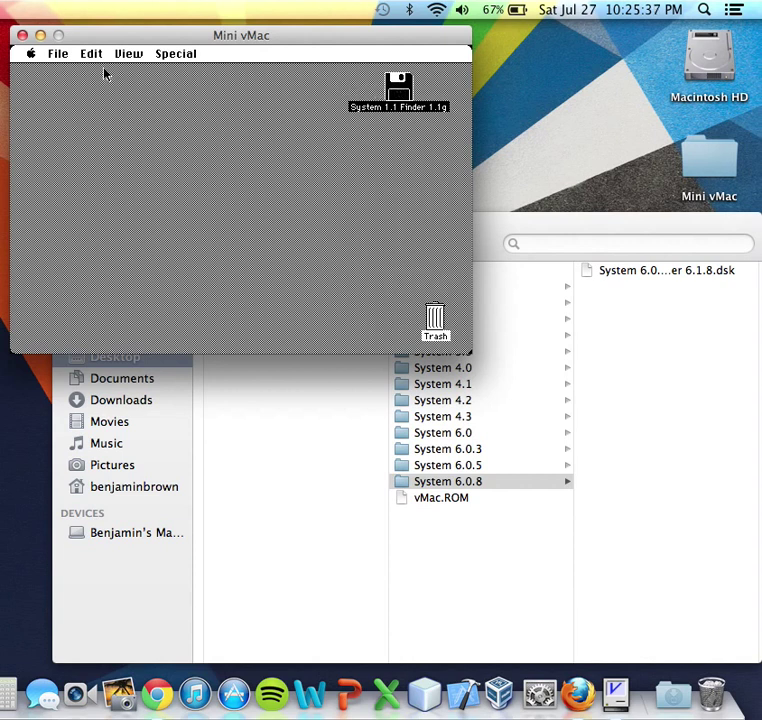
left_click(53, 85)
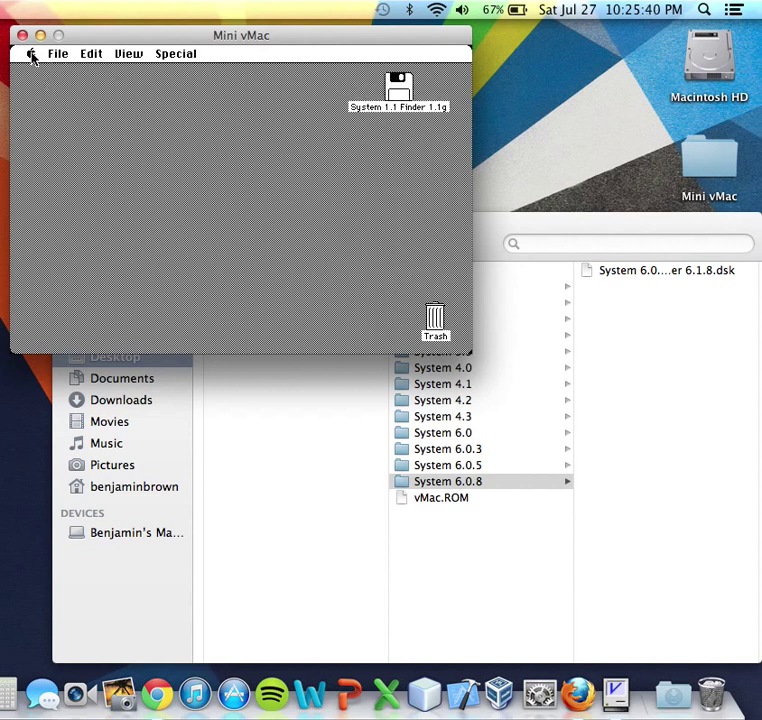
left_click_drag(32, 57, 70, 73)
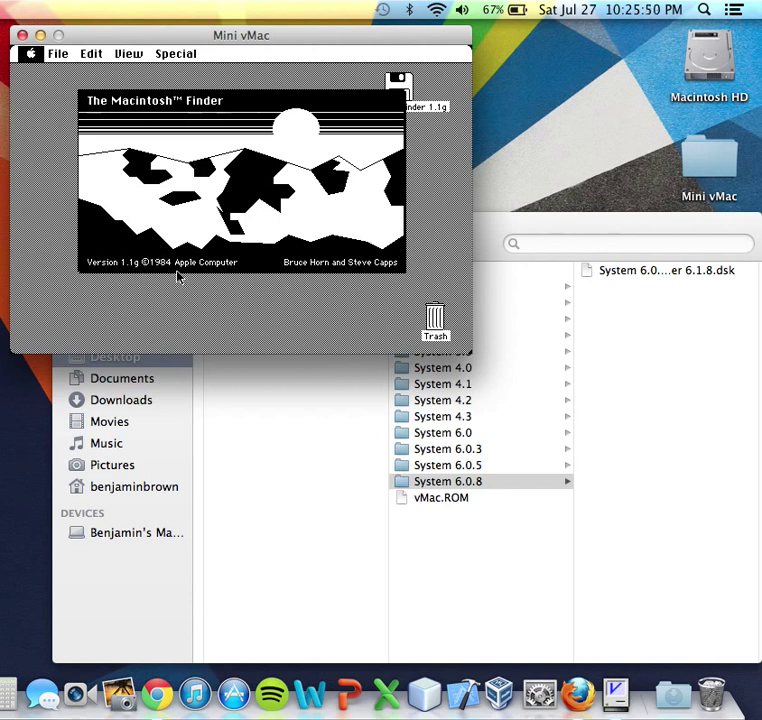
left_click(334, 295)
left_click_drag(27, 54, 36, 99)
left_click_drag(328, 83, 138, 139)
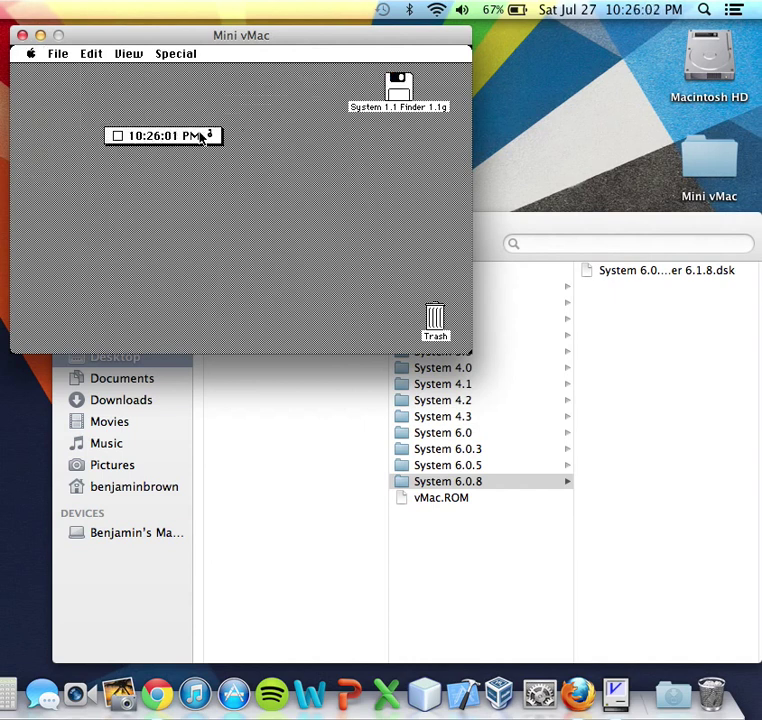
Step: Close the Alarm Clock and compute 1 + 2 = 3 in the Calculator
left_click(118, 138)
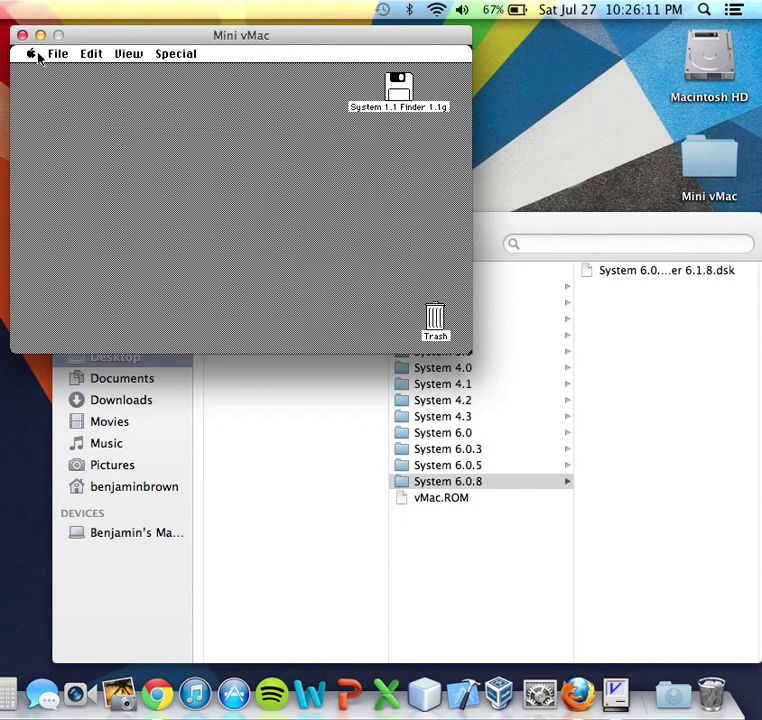
left_click_drag(33, 54, 70, 114)
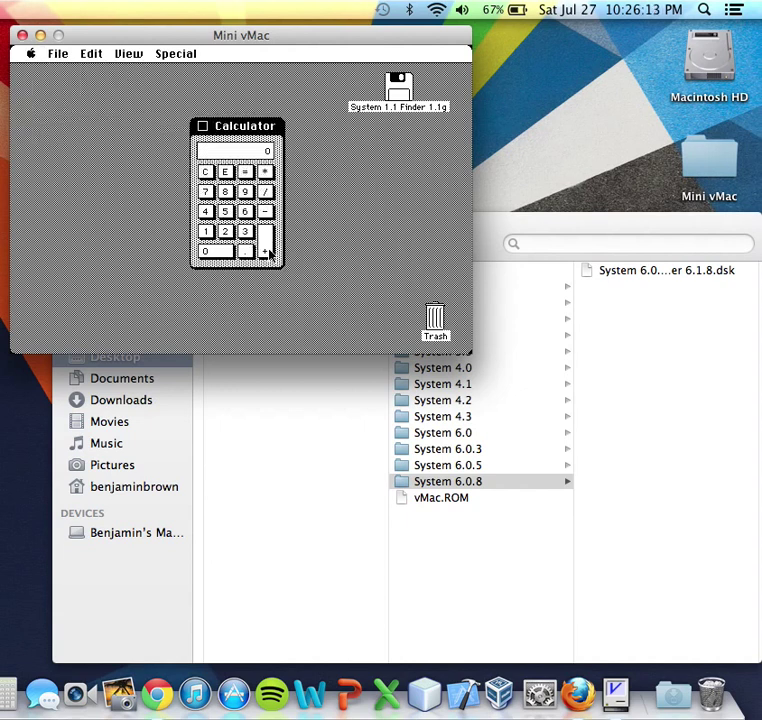
left_click(206, 232)
left_click(263, 240)
left_click(229, 234)
left_click(246, 172)
Step: Clear and close the Calculator, then show the Apple menu's desk accessory list
key("c")
left_click(203, 127)
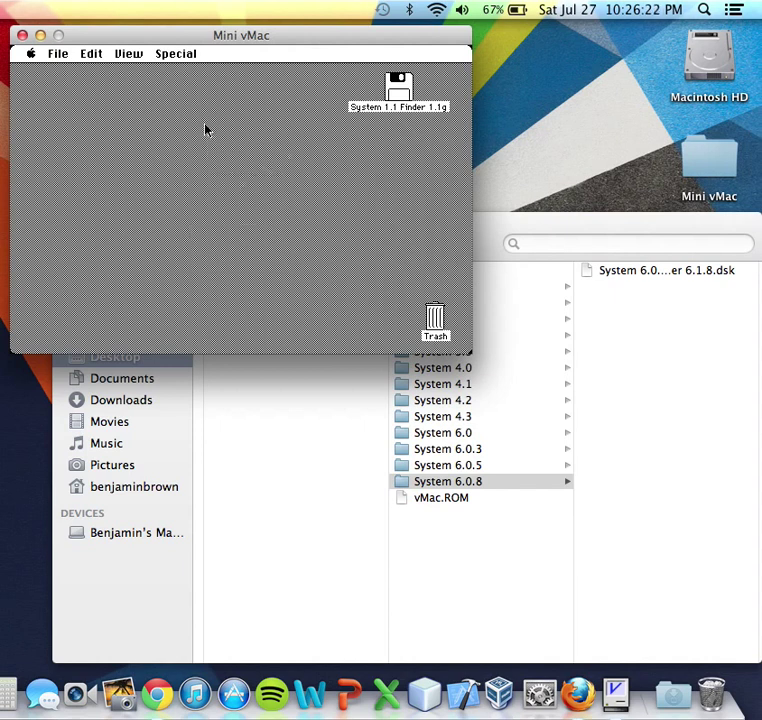
left_click(32, 55)
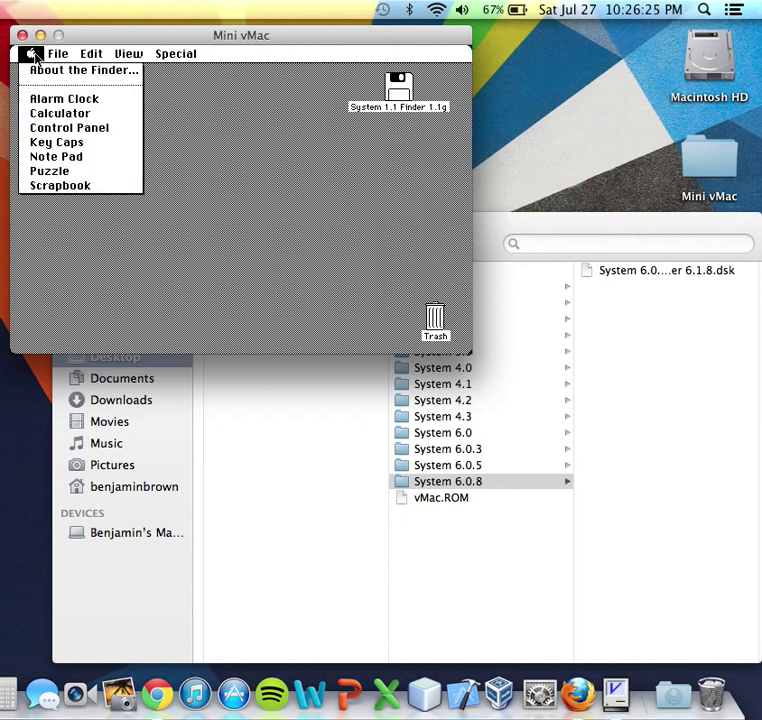
Step: View the Control Panel dated 7/27/13, close it, then open Key Caps
left_click_drag(35, 57, 37, 129)
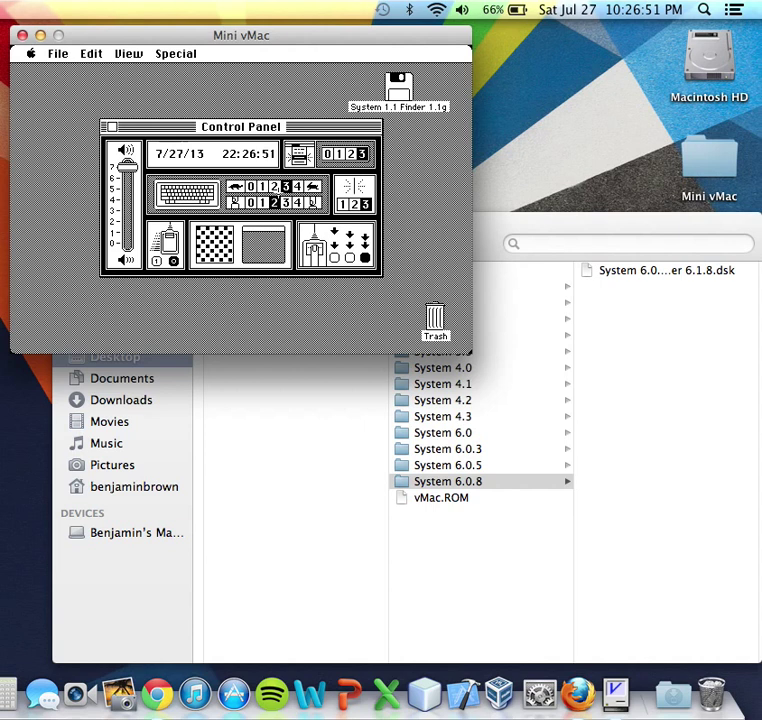
left_click(112, 128)
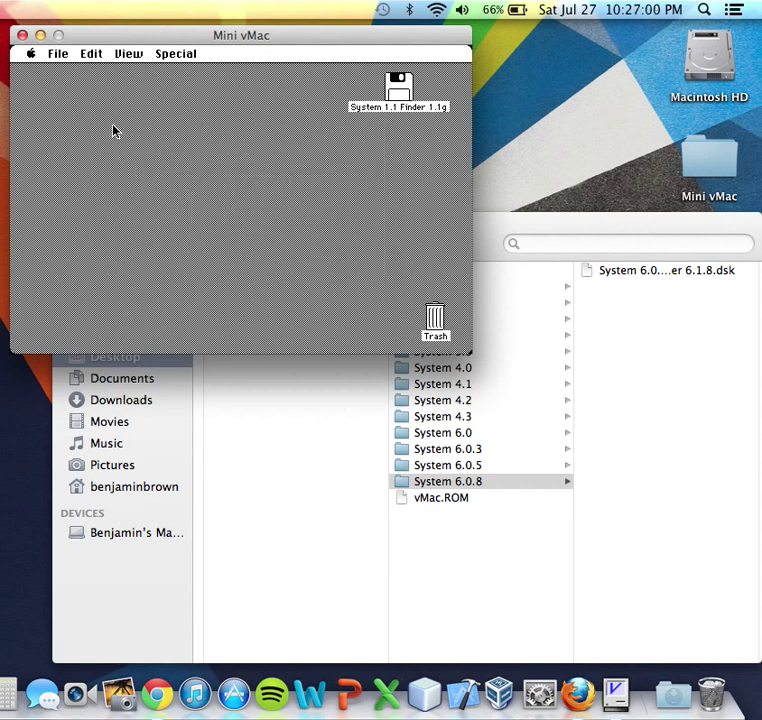
left_click_drag(31, 53, 49, 148)
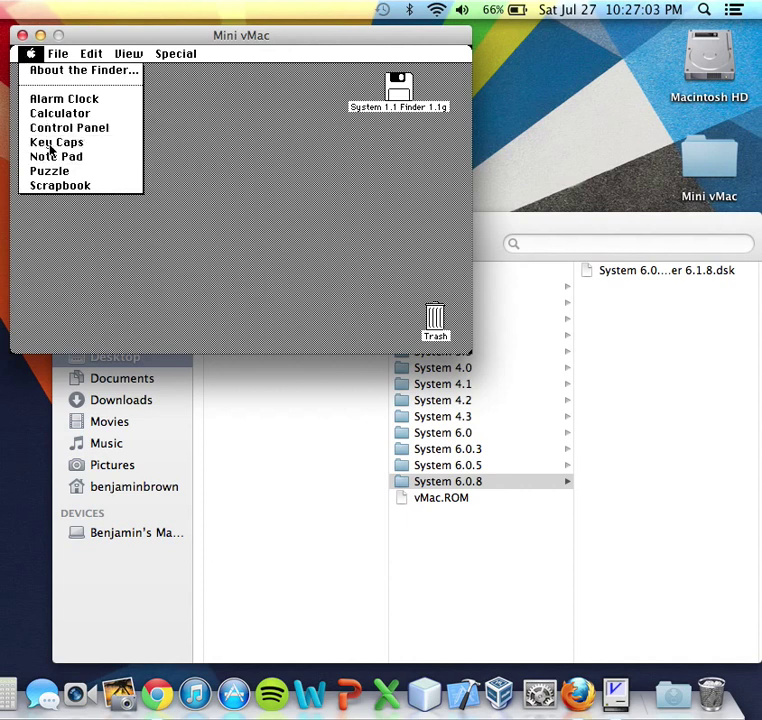